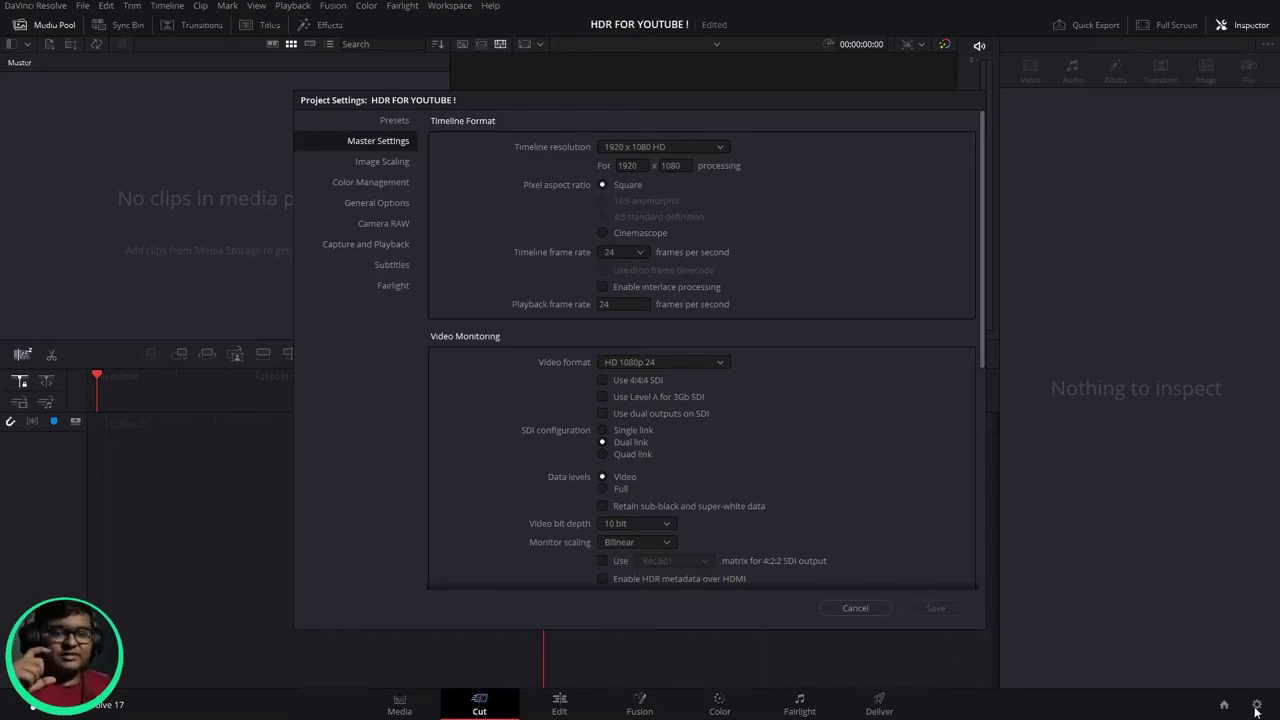
In Master Settings, enter 3840 as the timeline width and 1600 as the height
left_click(670, 149)
scroll(648, 245, "down", 5)
scroll(655, 266, "down", 2)
scroll(668, 238, "up", 3)
left_click(665, 217)
left_click(627, 165)
type("3840")
left_click(657, 166)
type("16")
left_click(720, 188)
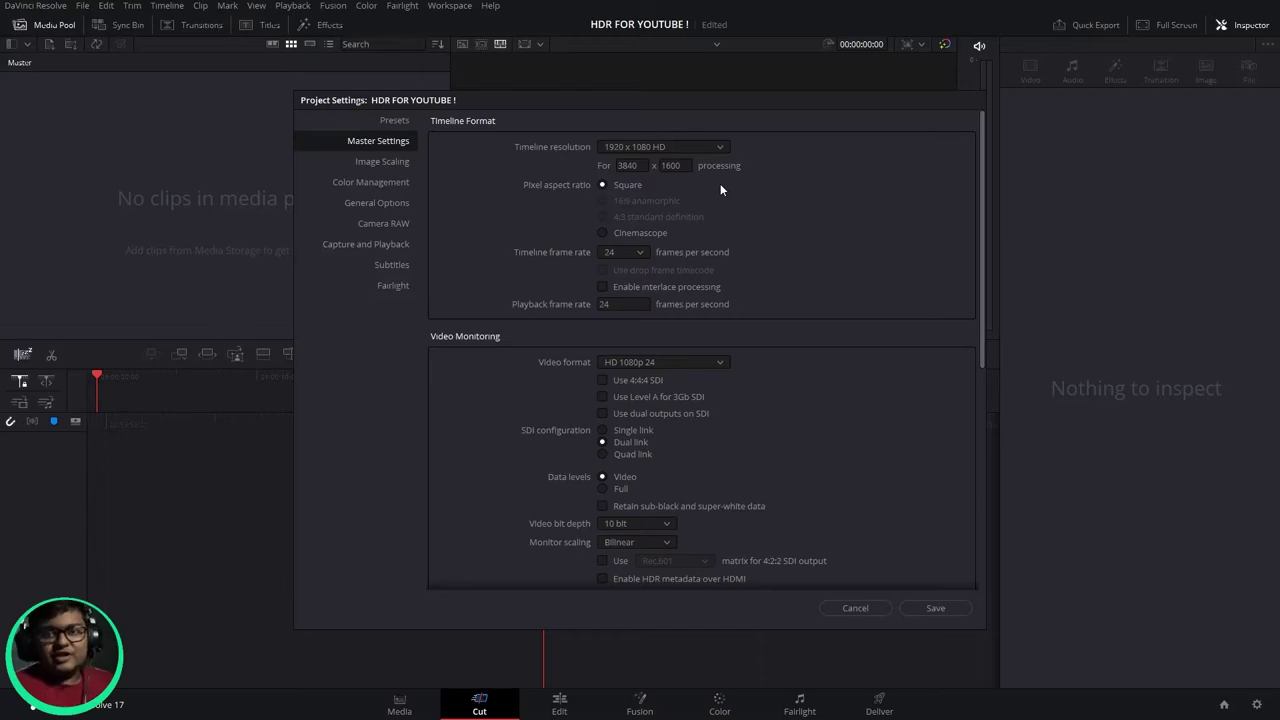
Pick 59.94 from the Timeline frame rate list, then scroll down the settings panel
left_click(630, 252)
scroll(628, 342, "down", 3)
left_click(627, 302)
scroll(674, 385, "down", 2)
scroll(675, 384, "down", 2)
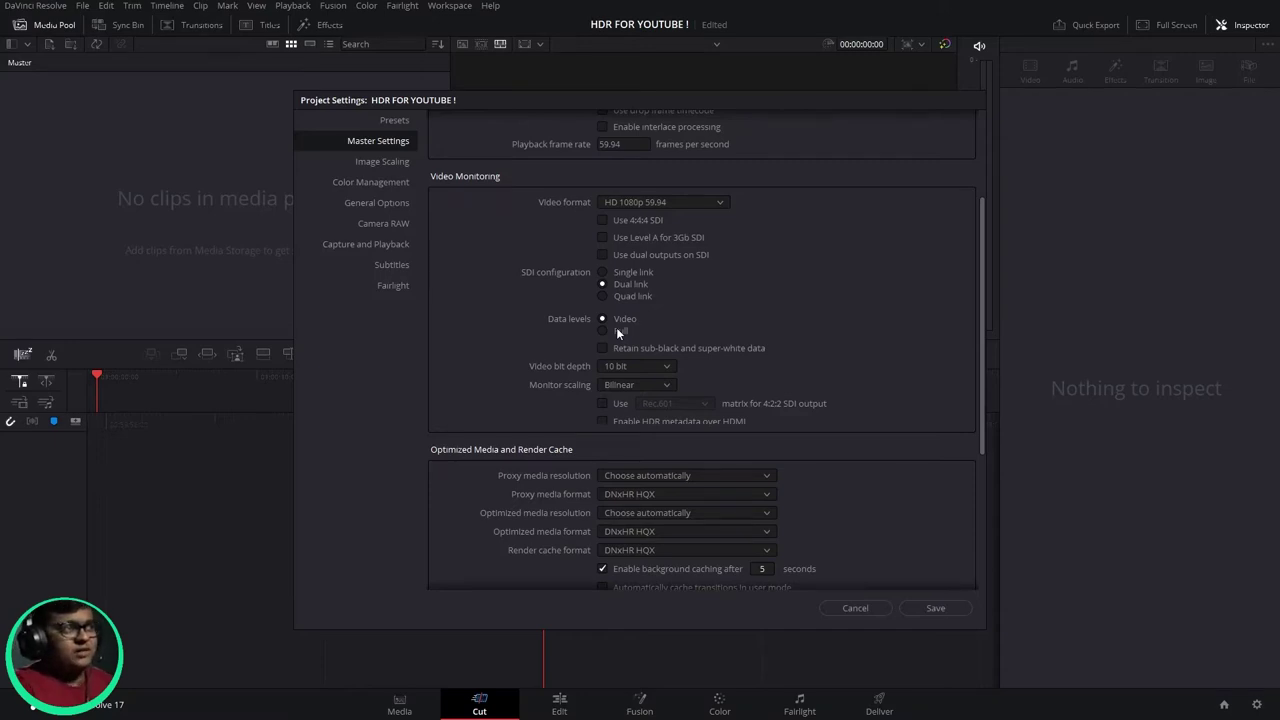
Switch the Video Monitoring data levels to Full and scroll further down the settings
left_click(616, 329)
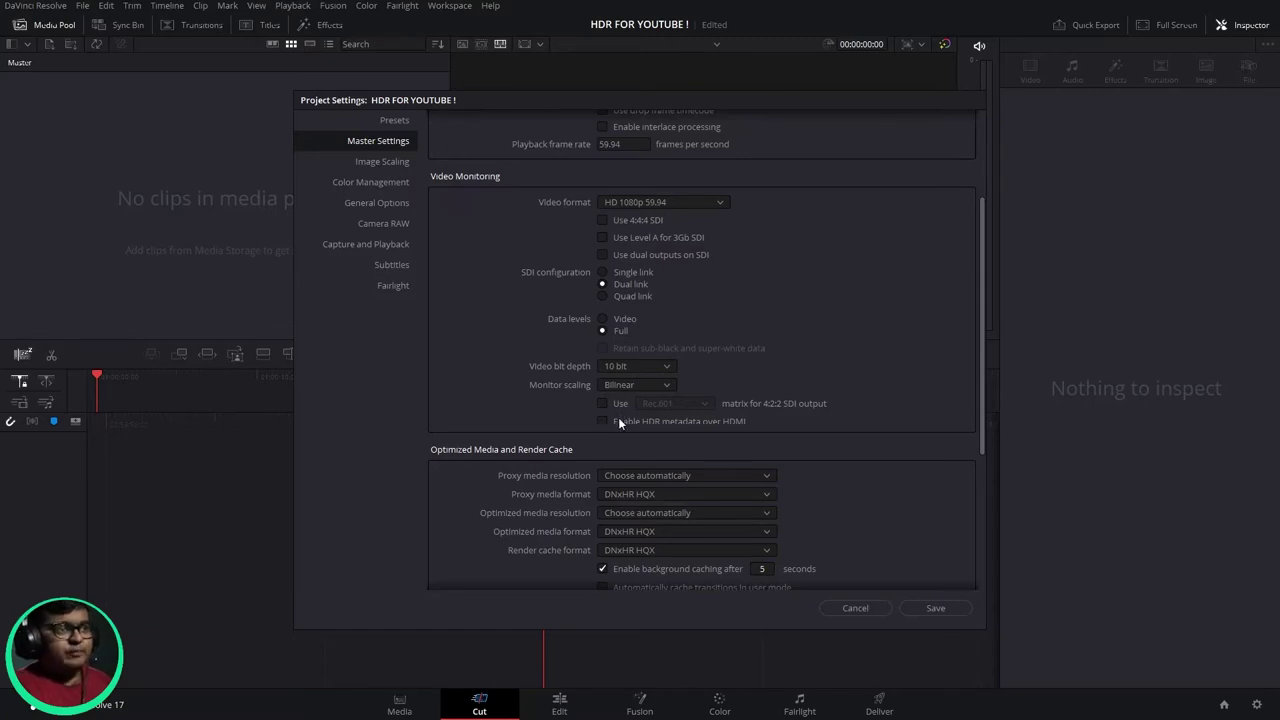
scroll(619, 423, "down", 3)
scroll(619, 423, "down", 2)
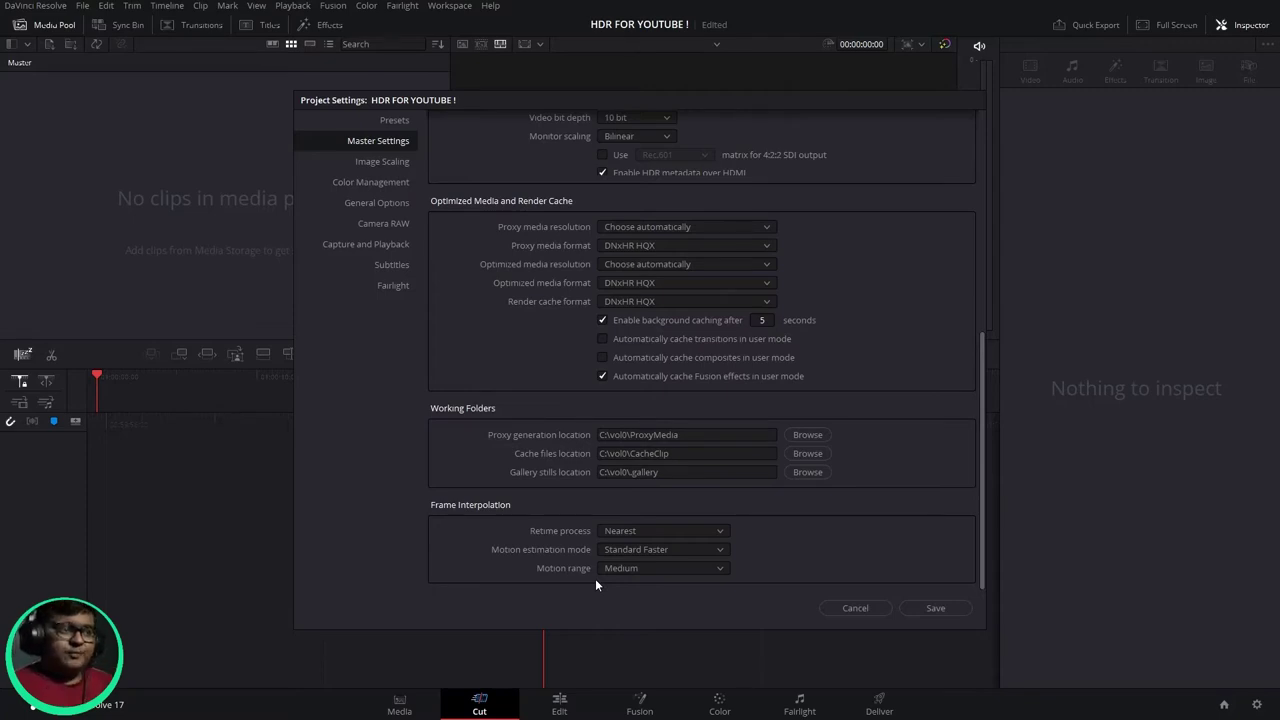
Under Frame Interpolation, choose Optical Flow retiming and Enhanced Better motion estimation mode
left_click(624, 530)
left_click(622, 568)
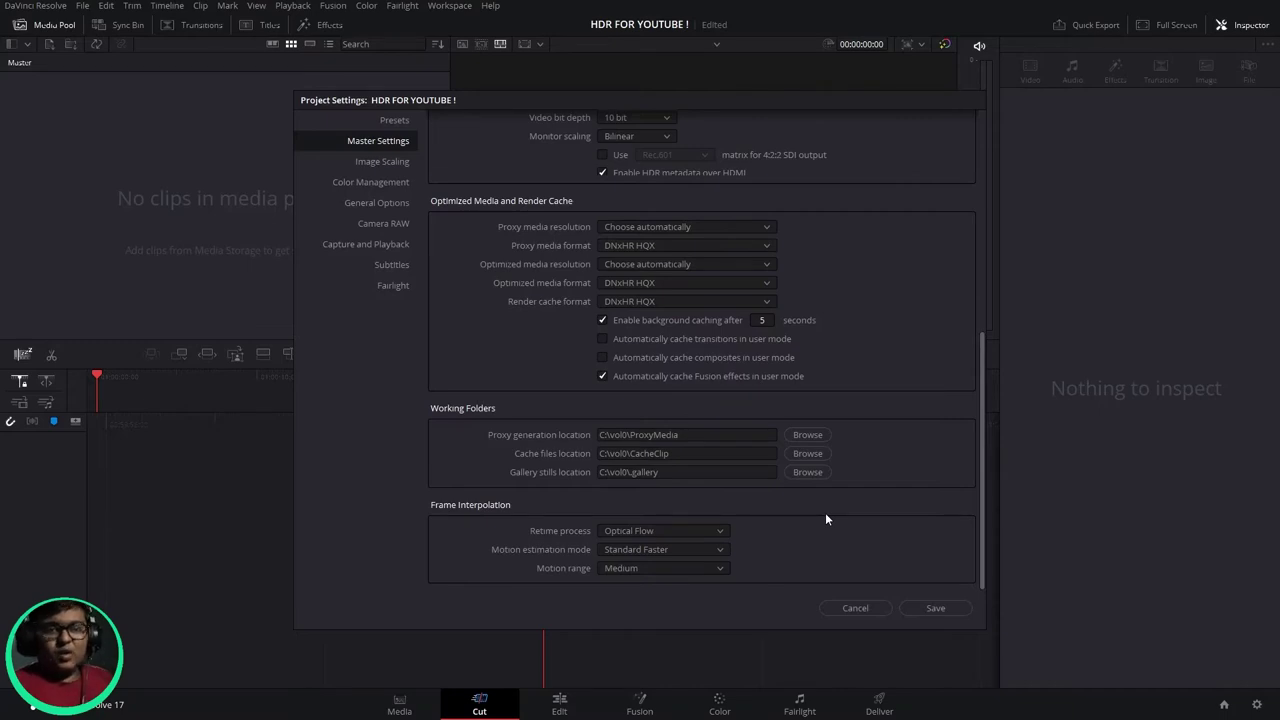
left_click(707, 549)
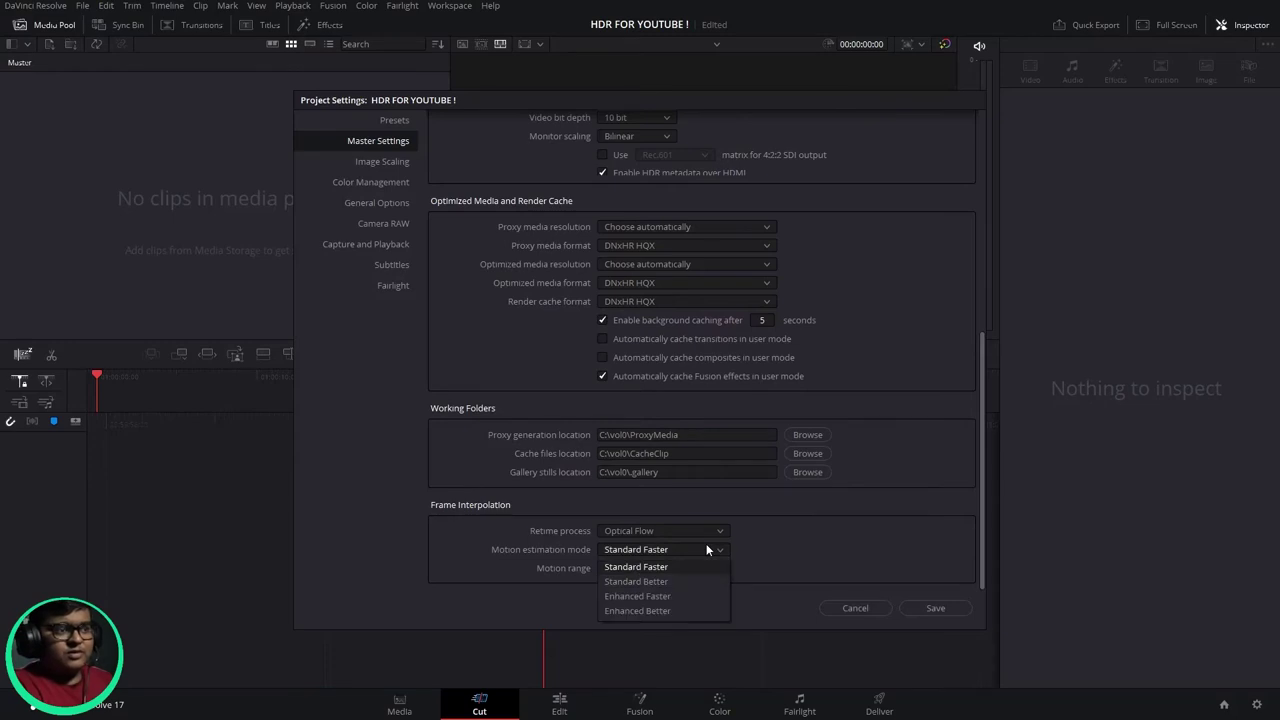
left_click(707, 549)
left_click(674, 543)
left_click(664, 610)
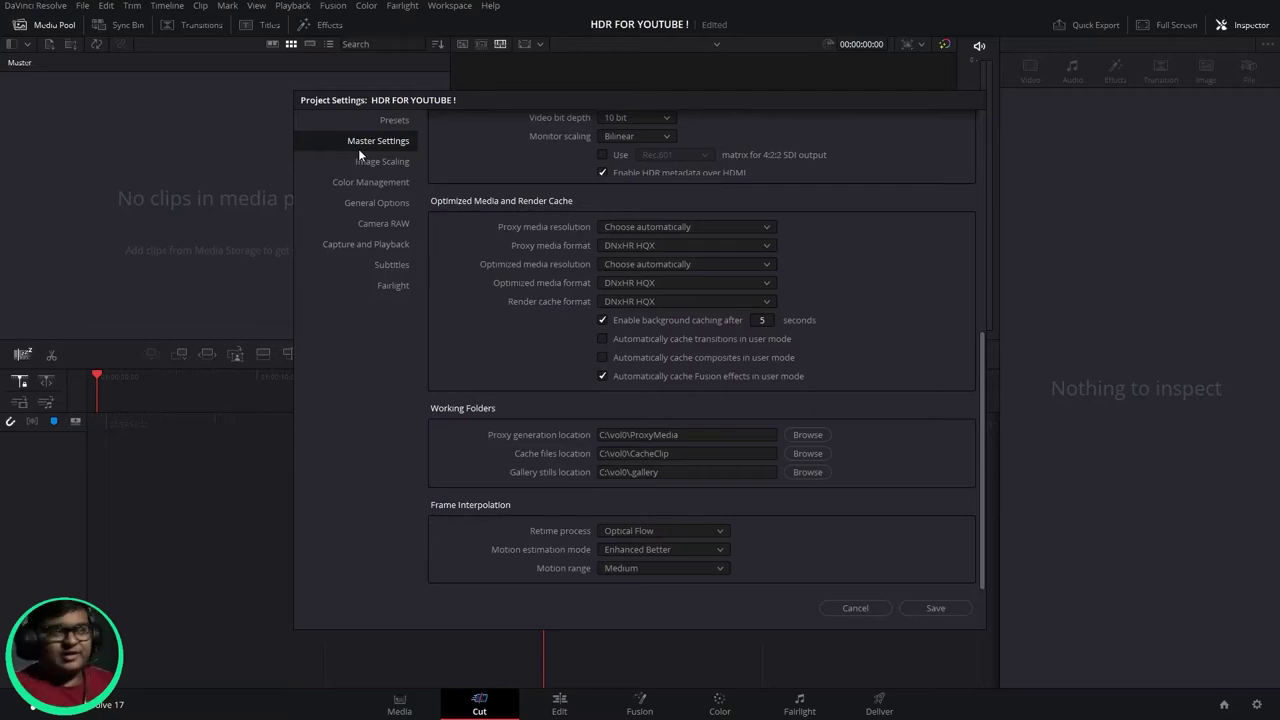
Show the Color Management settings page and open the Color science dropdown
left_click(362, 176)
left_click(643, 146)
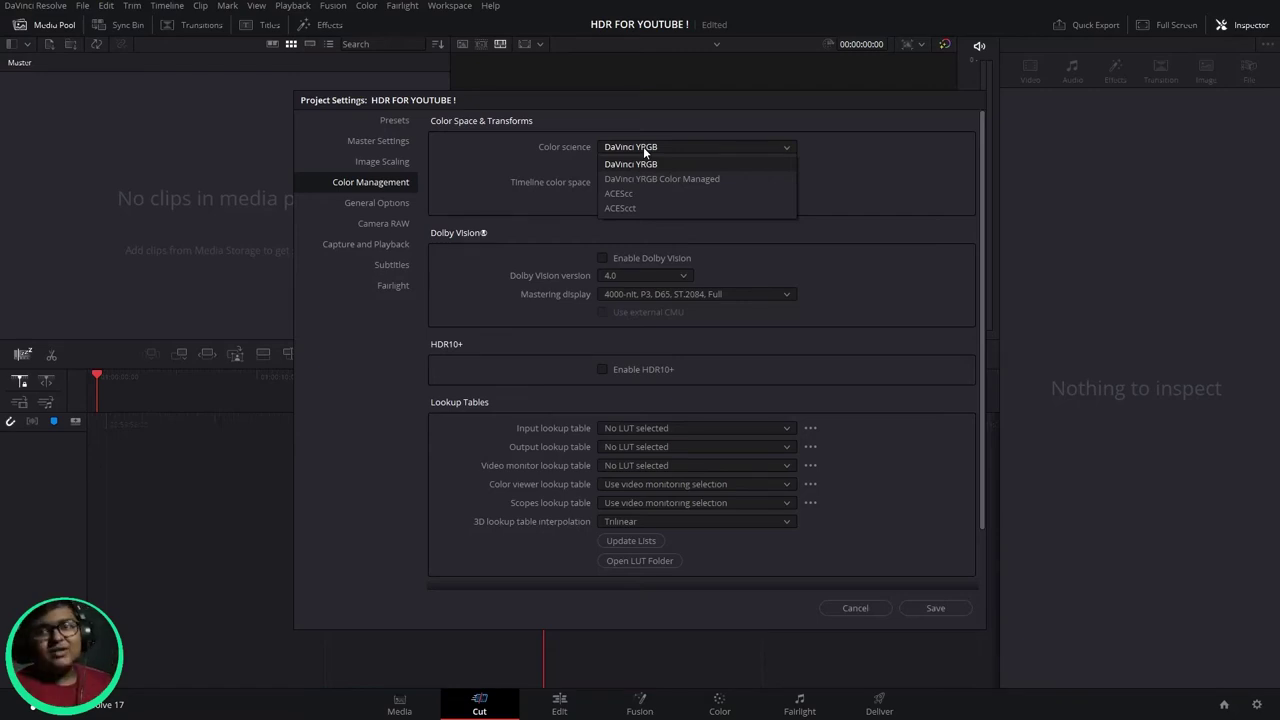
Choose DaVinci YRGB Color Managed, the HDR Rec.2020 preset, and Rec.2100 HLG output color space
left_click(686, 178)
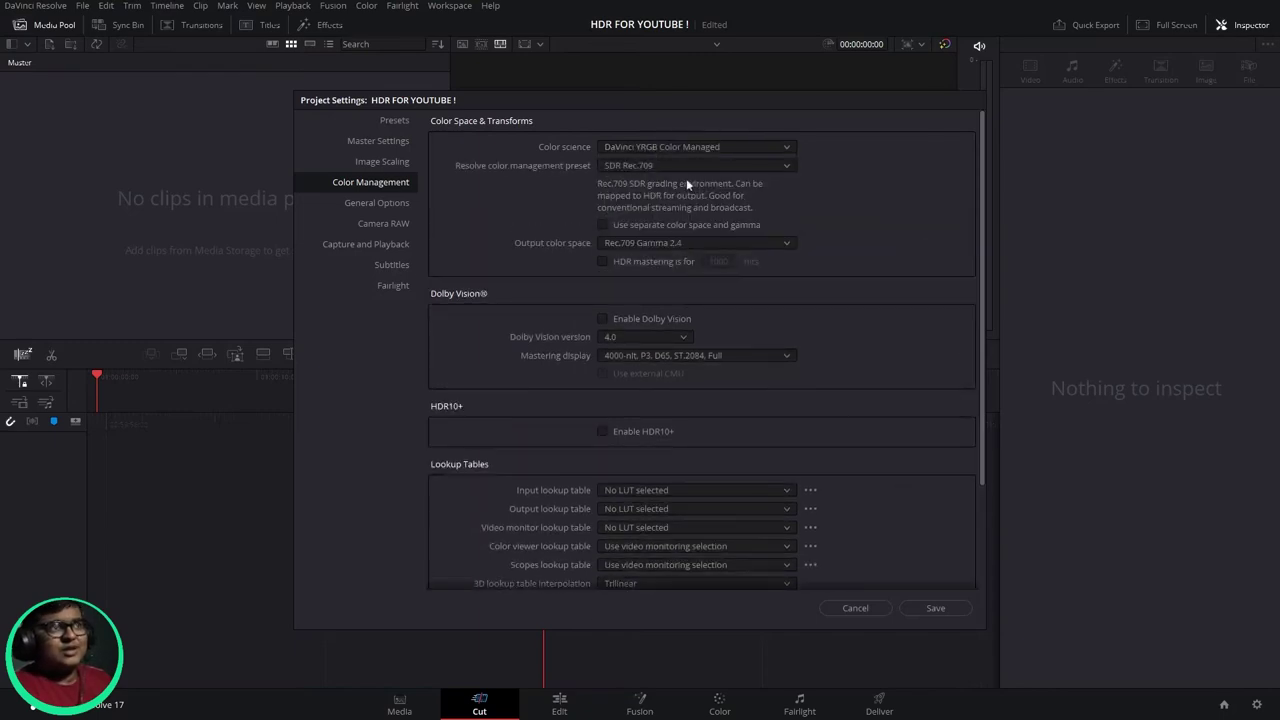
left_click(646, 164)
left_click(512, 182)
left_click(664, 162)
left_click(664, 270)
left_click(658, 242)
scroll(644, 325, "down", 2)
left_click(659, 348)
scroll(647, 428, "down", 3)
scroll(647, 434, "down", 1)
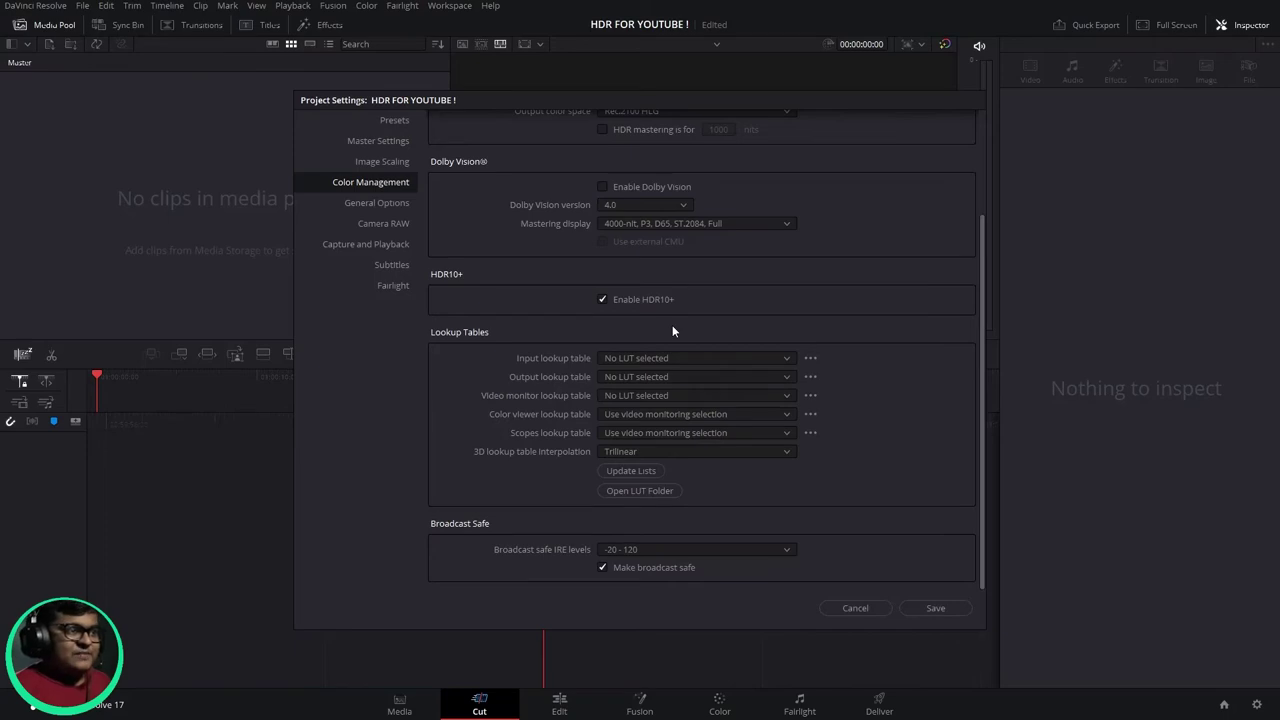
Set the monitor LUT to HLG to Gamma 2.4 and Tetrahedral 3D LUT interpolation, then save
left_click(810, 395)
mouse_move(880, 537)
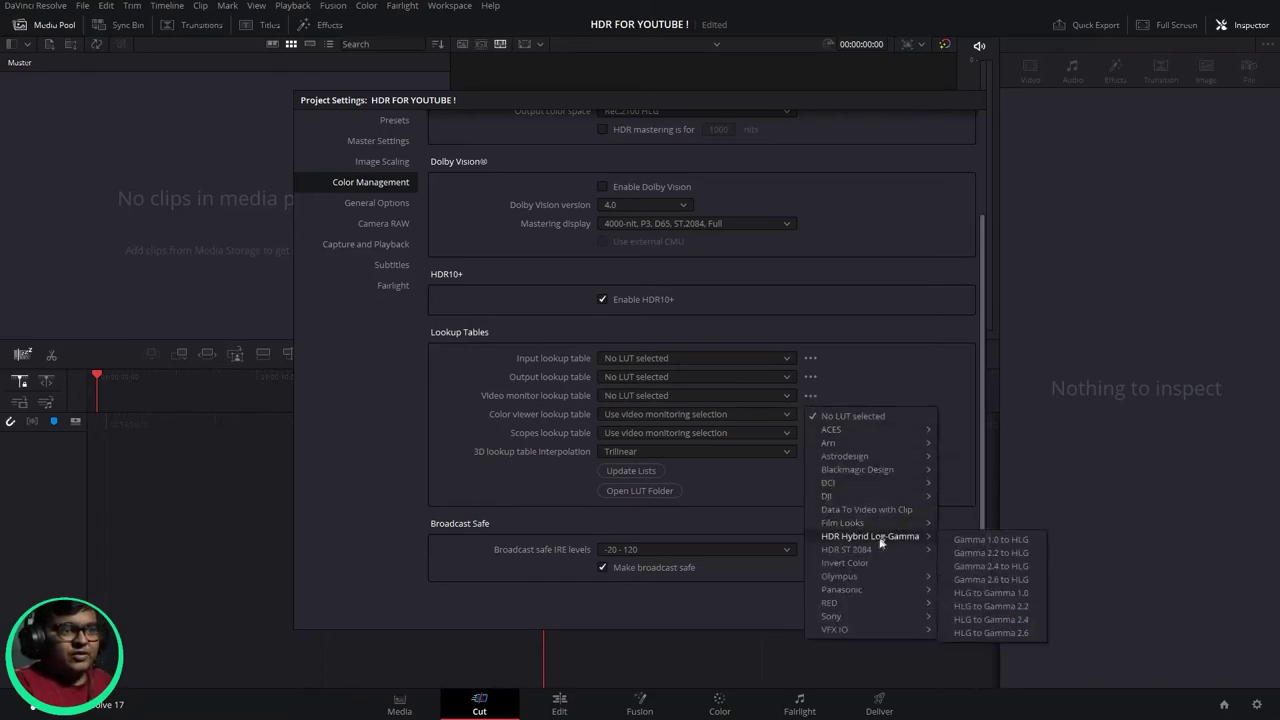
left_click(967, 619)
left_click(636, 452)
left_click(645, 483)
left_click(936, 608)
On the Edit page, create a new timeline named 'Test' from the Media Pool
left_click(559, 704)
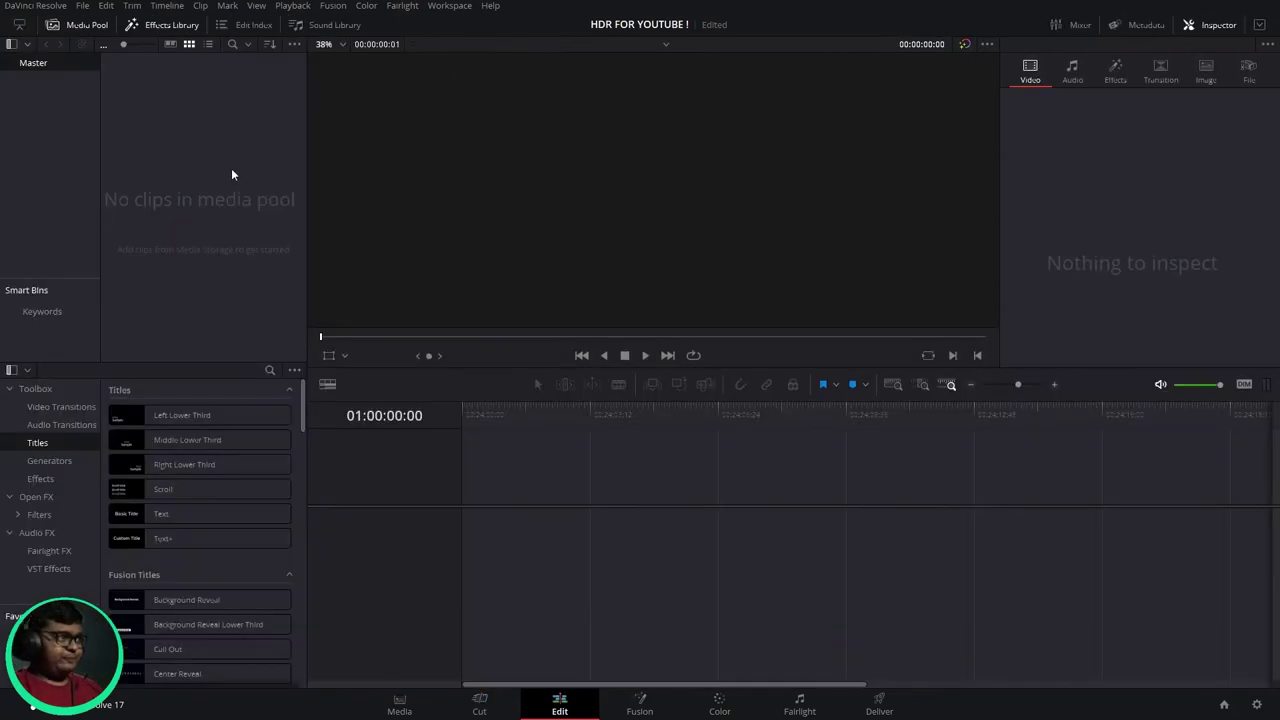
right_click(232, 175)
mouse_move(251, 179)
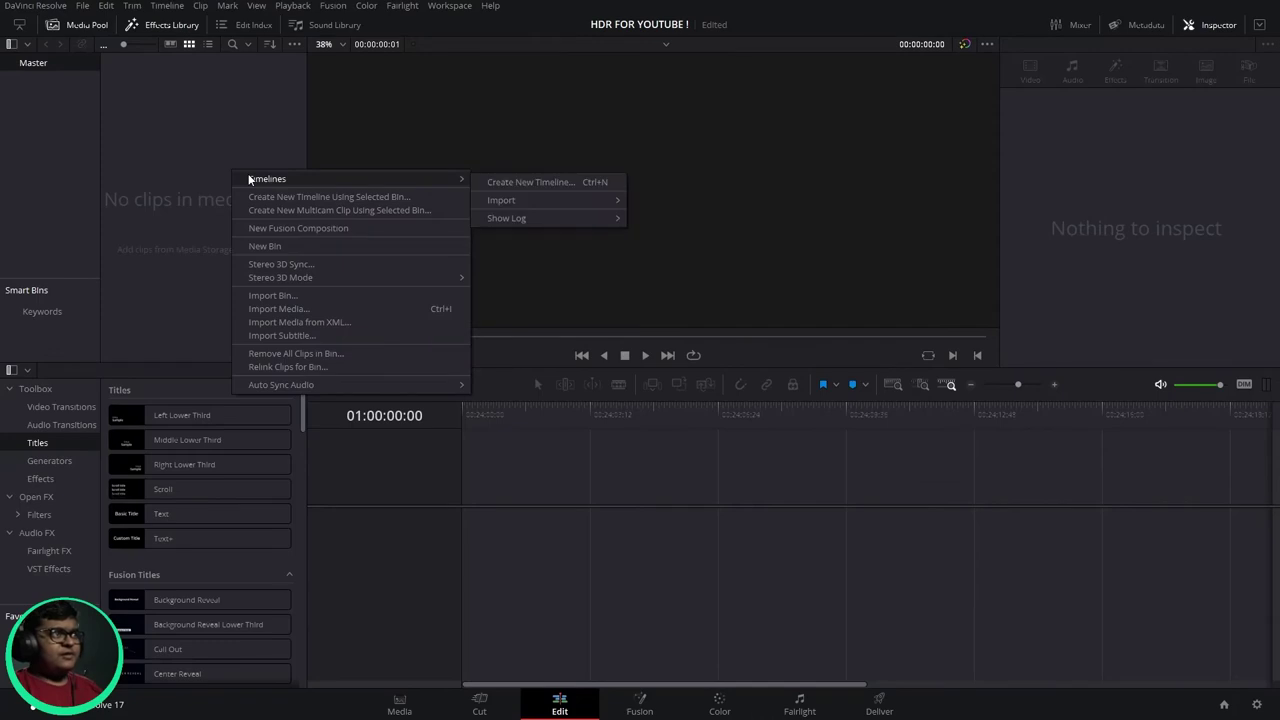
left_click(523, 183)
key("BackSpace")
type("Test")
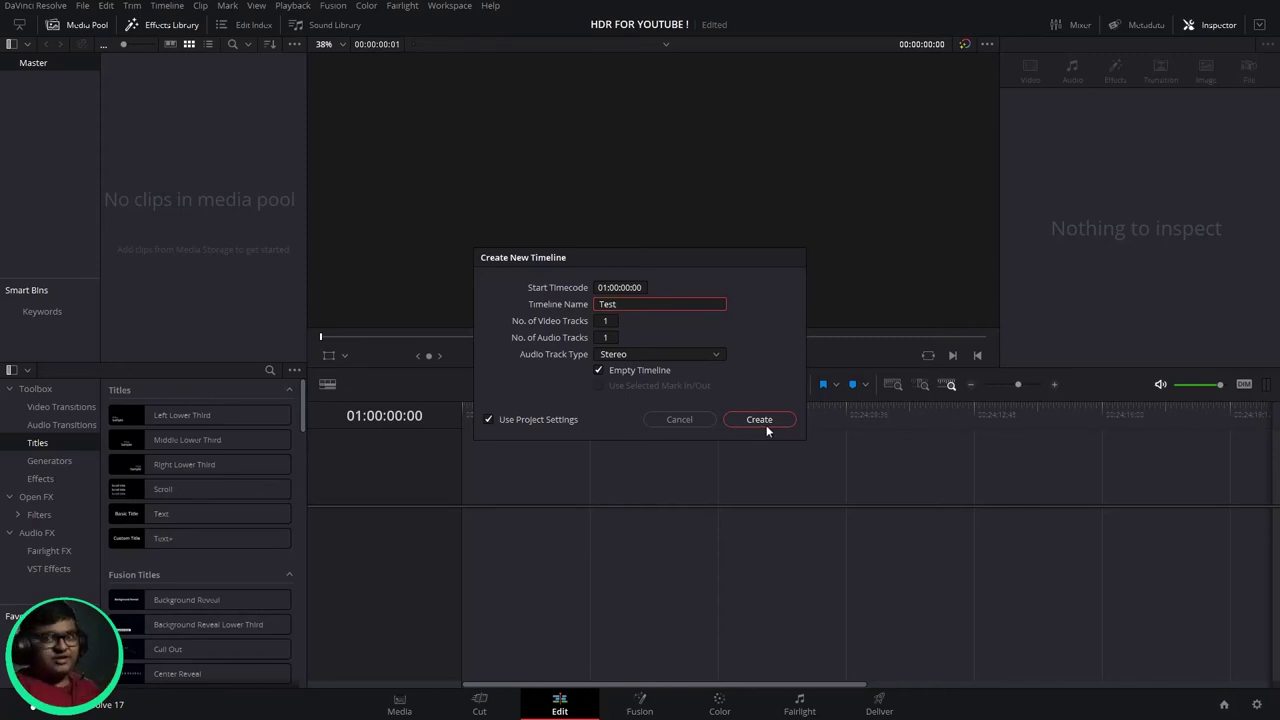
left_click(766, 425)
Import the Meridian clip into the Media Pool, place it on Video 1, and move the playhead into it
left_click(390, 711)
left_click_drag(293, 80, 319, 448)
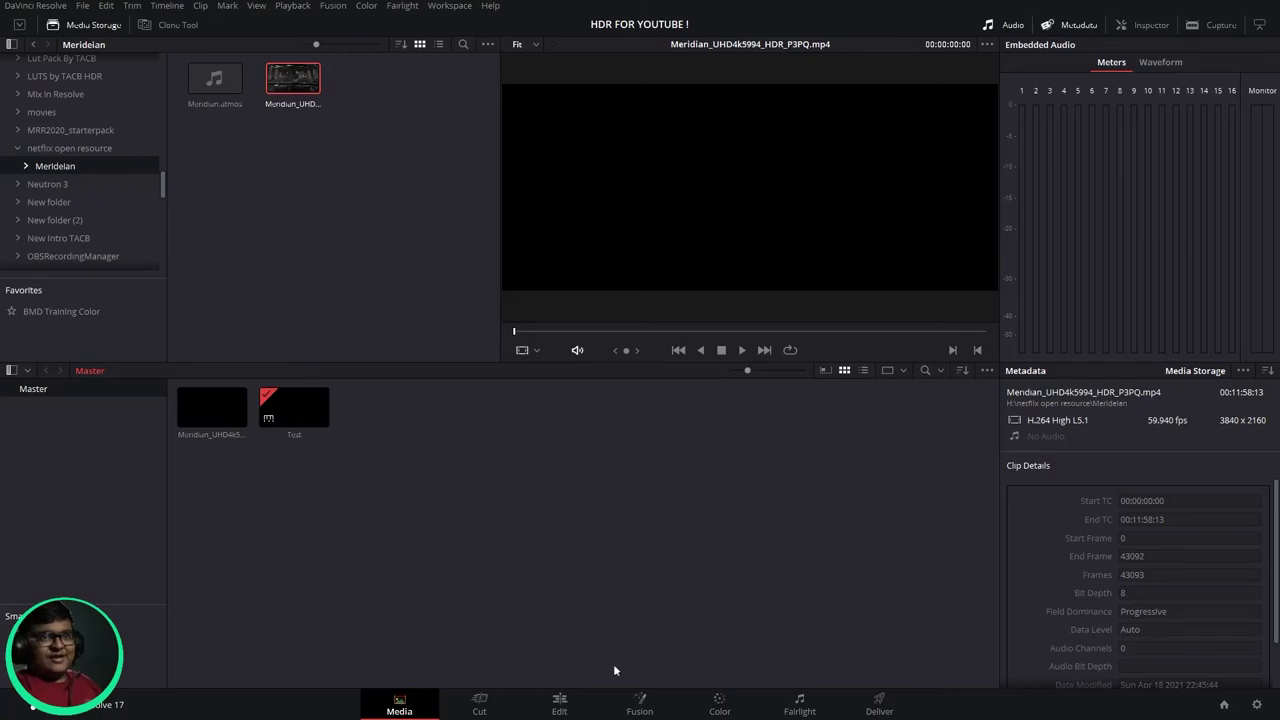
left_click(559, 702)
left_click_drag(138, 78, 462, 545)
left_click_drag(512, 414, 632, 417)
Select the Meridian clip, go to the Color page, and run Color > HDR10+ > Analyze All Shots
left_click(676, 525)
left_click(719, 704)
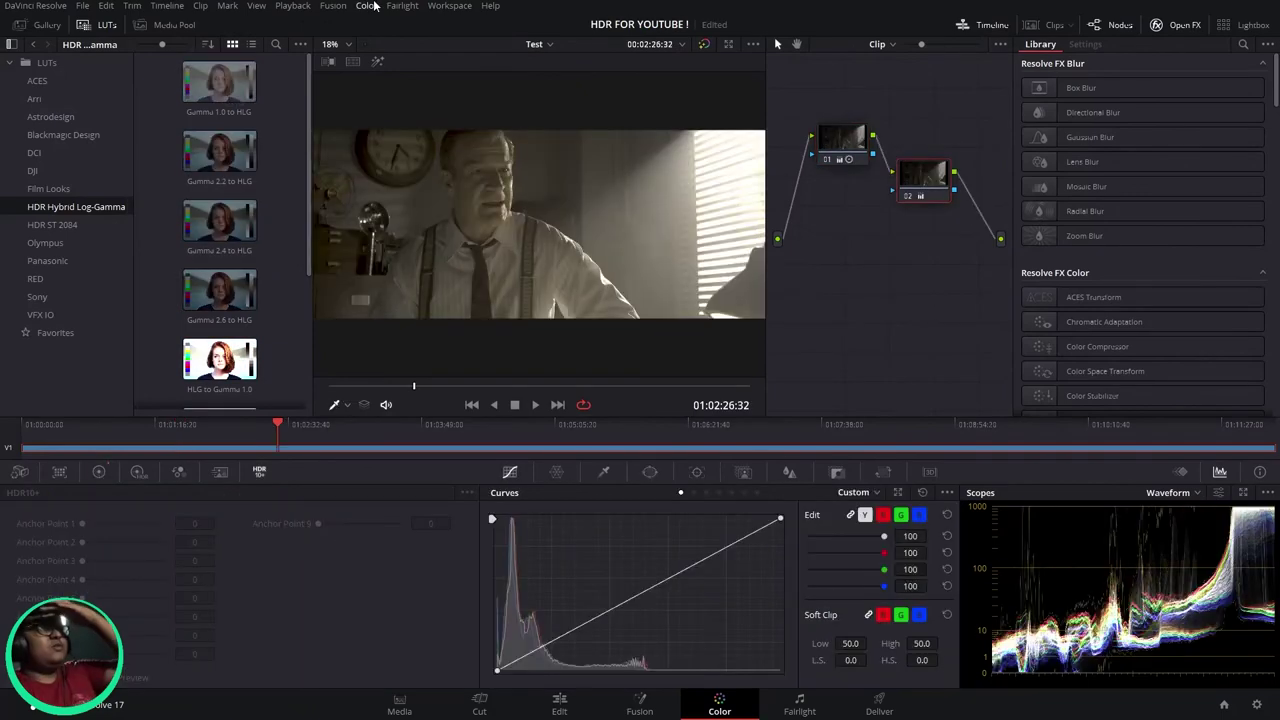
left_click(366, 5)
mouse_move(414, 390)
left_click(603, 393)
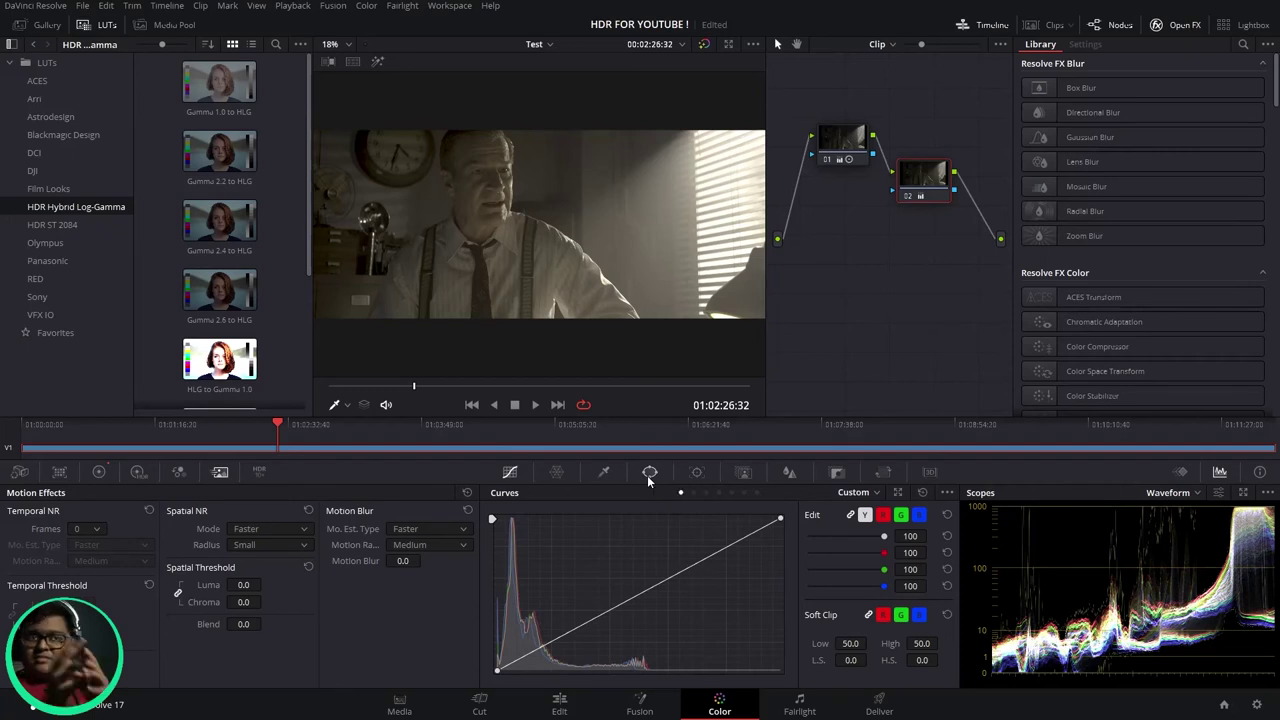
On the Deliver page, enable Embed HDR10 Metadata for the QuickTime H.264 export
left_click(876, 704)
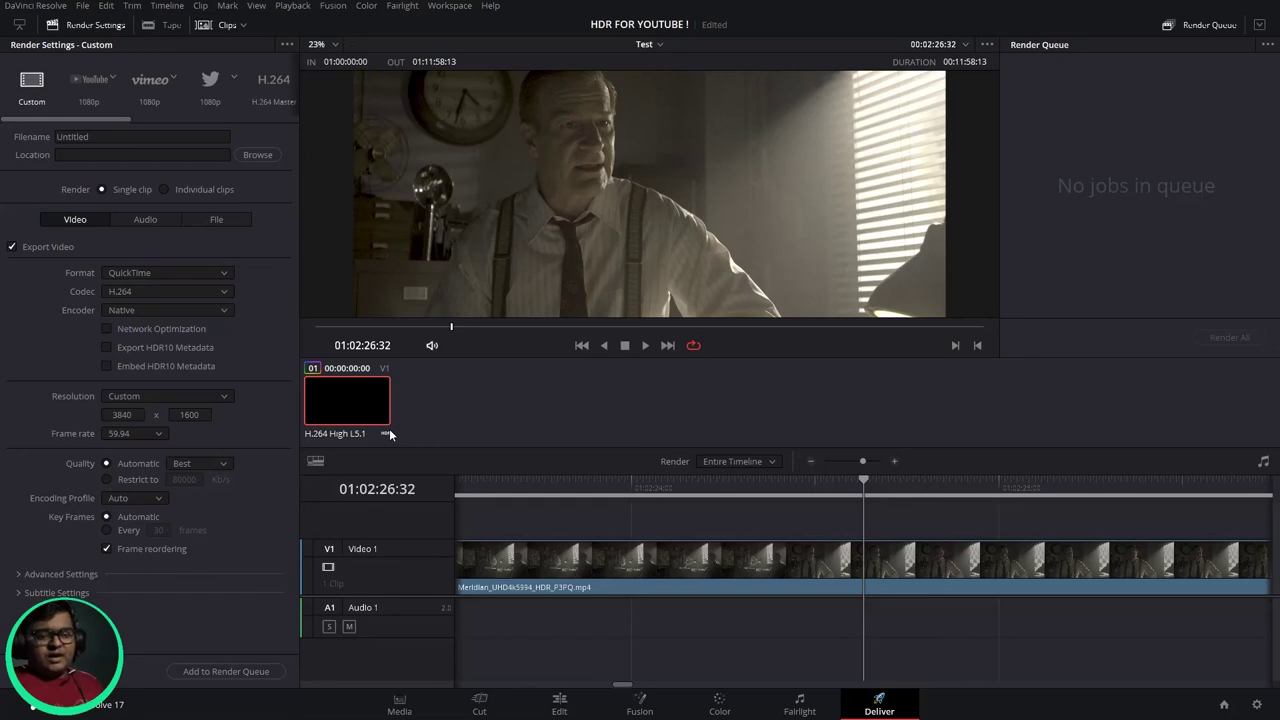
left_click(127, 366)
In Advanced Settings, set Data Levels to Full and retain sub-black and super-white data
left_click(49, 576)
scroll(49, 578, "down", 5)
left_click(115, 369)
left_click(114, 381)
scroll(126, 370, "down", 2)
scroll(126, 368, "down", 2)
scroll(108, 355, "down", 3)
scroll(108, 355, "up", 3)
scroll(108, 355, "down", 4)
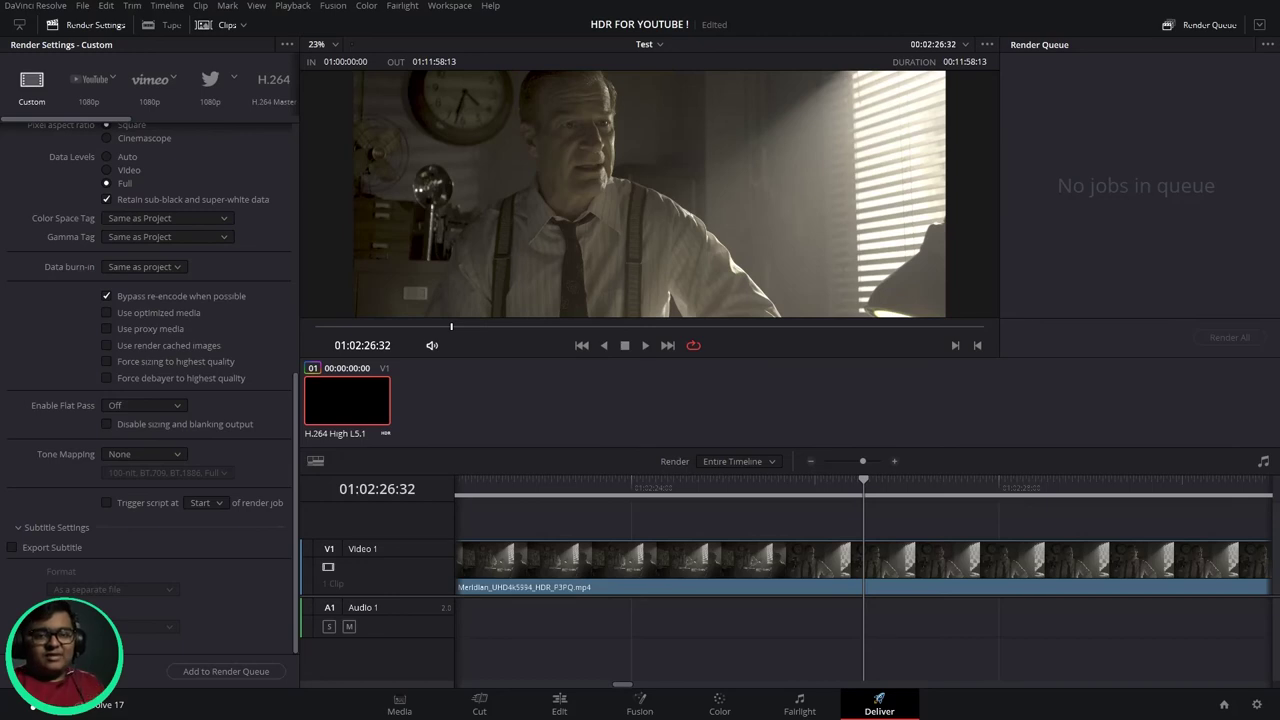
Queue the Test timeline as Job 1 (TRY.mov to H:\Exports), start rendering, then stop it
scroll(210, 392, "up", 10)
left_click(145, 219)
left_click(262, 672)
left_click(1222, 341)
left_click(1222, 341)
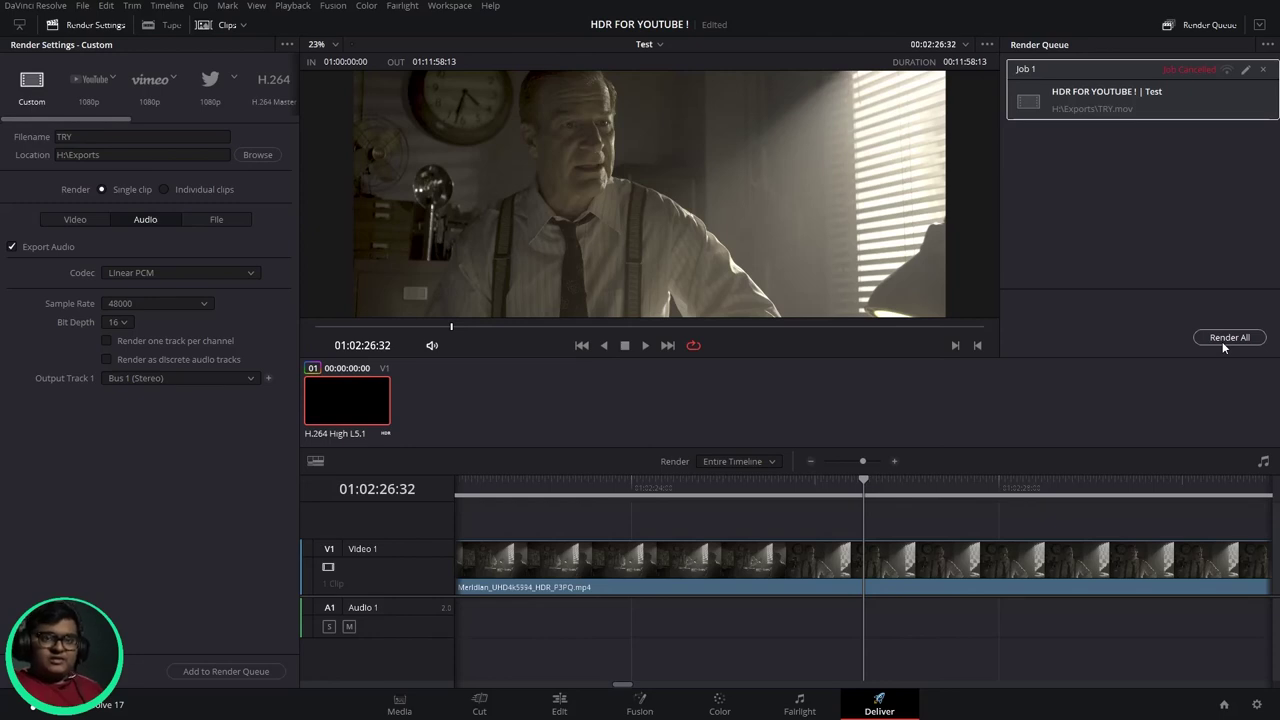